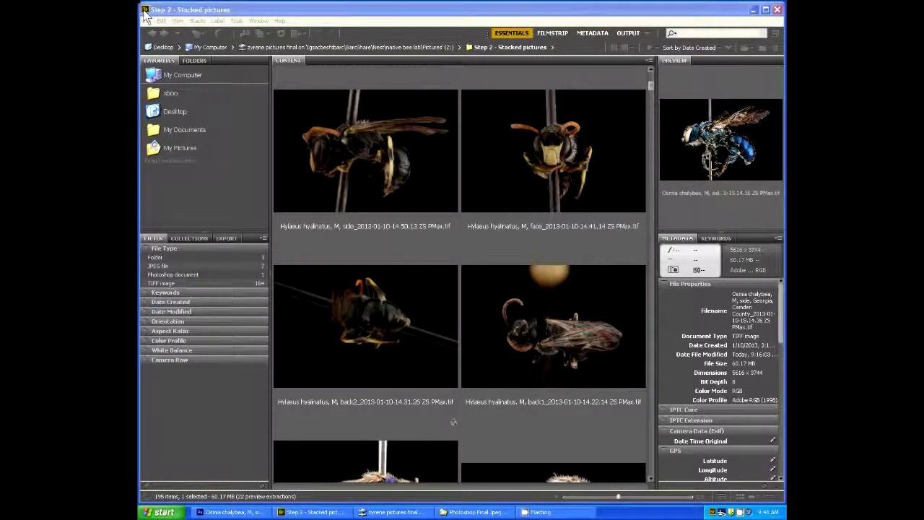
Step: Open the Hylaeus hyalinatus side image in Camera Raw and set its sharpening amount to 150 and radius to about 1.9
right_click(350, 181)
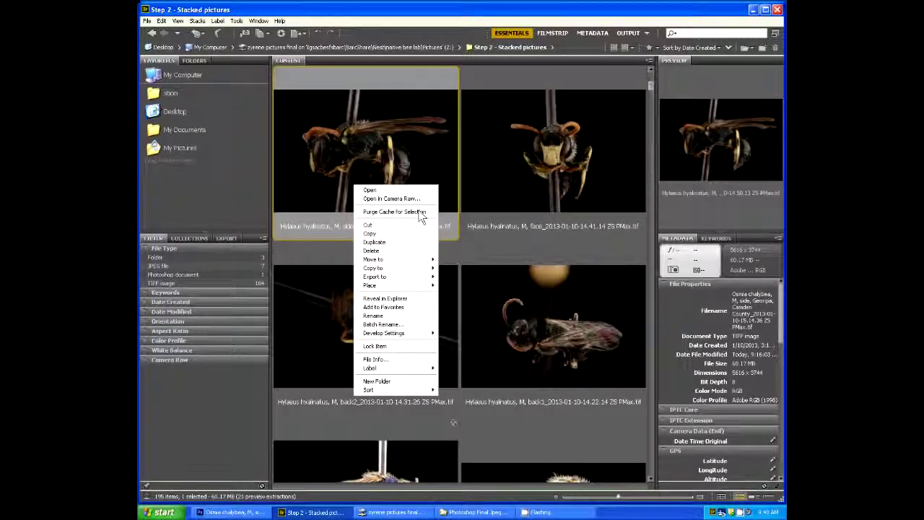
left_click(391, 199)
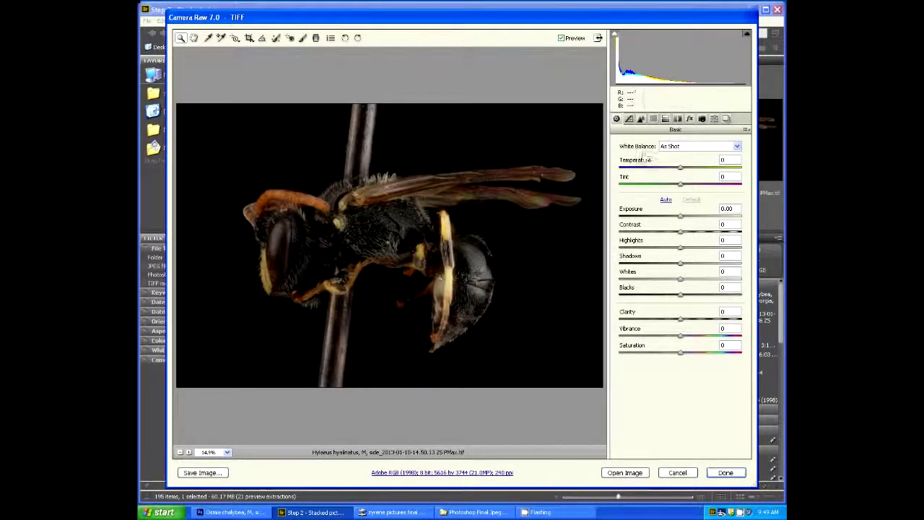
left_click(641, 119)
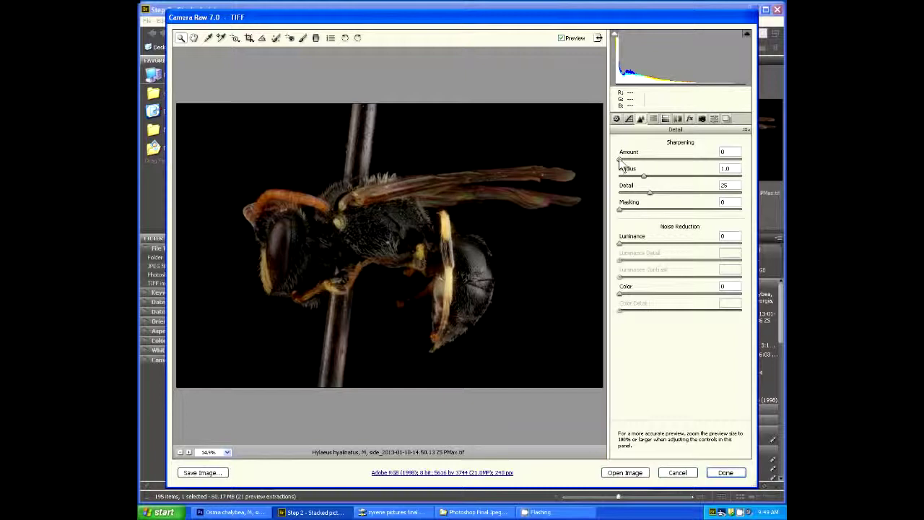
left_click_drag(620, 160, 748, 171)
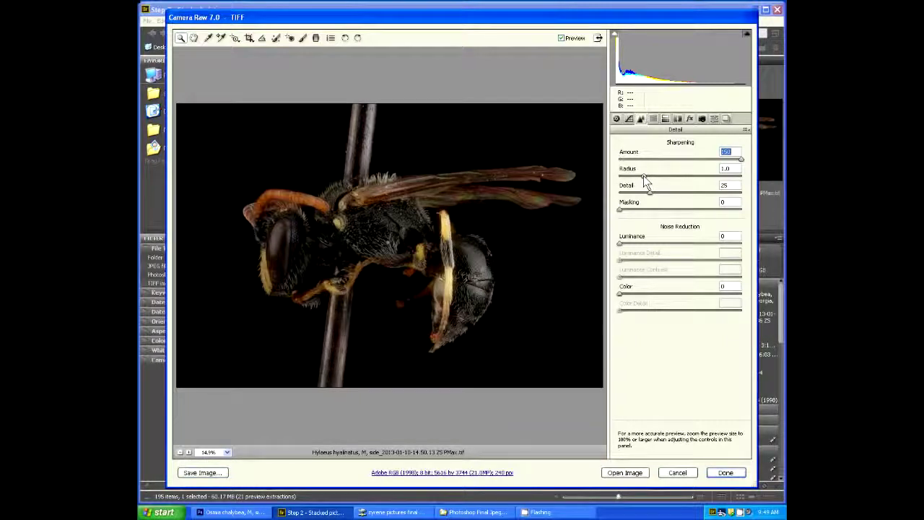
left_click_drag(643, 175, 686, 175)
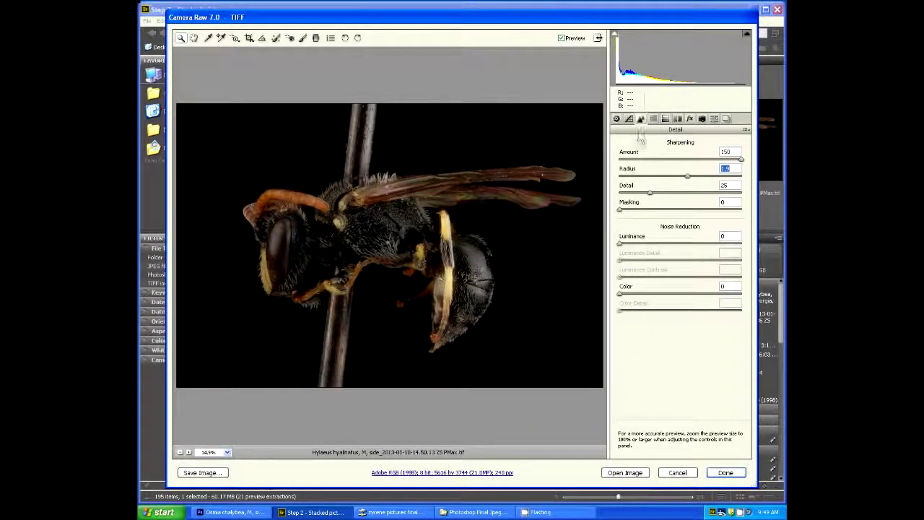
Step: Set the basic adjustments to exposure +0.85, blacks -20, clarity +25 and contrast +13
left_click(617, 120)
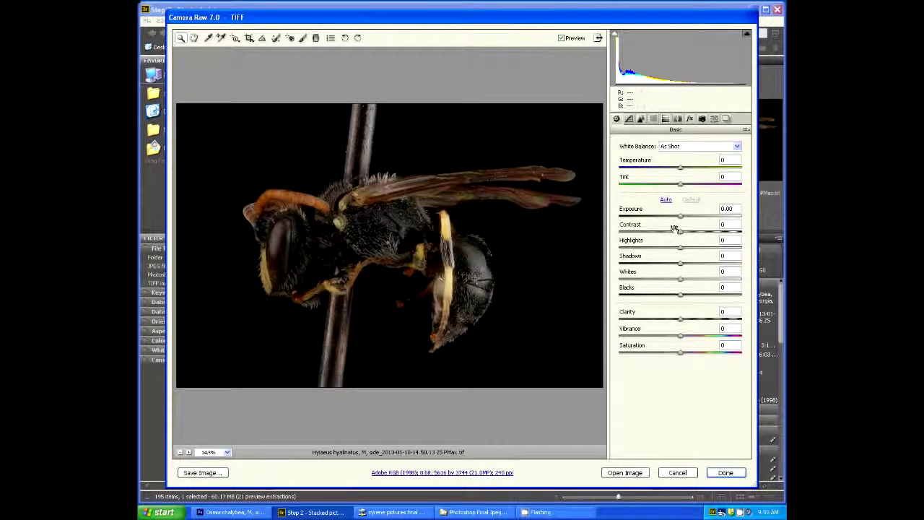
left_click_drag(680, 214, 691, 216)
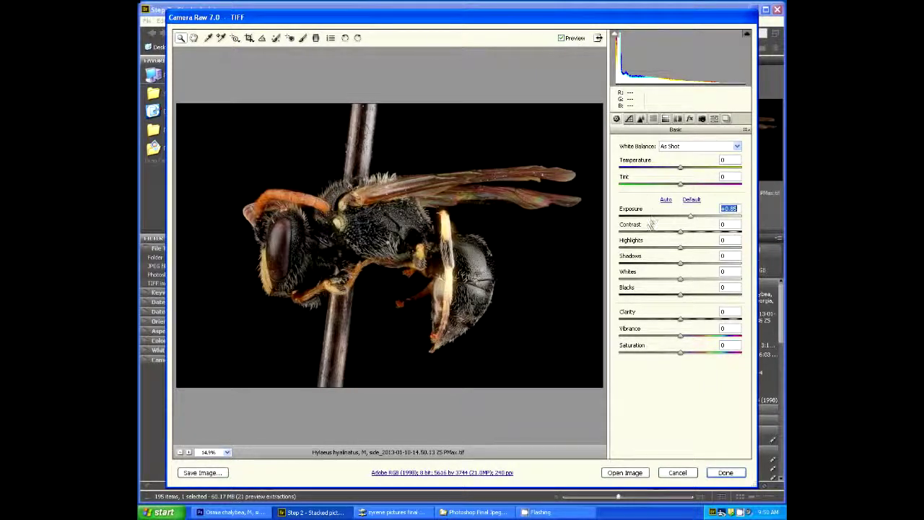
left_click(680, 295)
left_click_drag(679, 296, 667, 296)
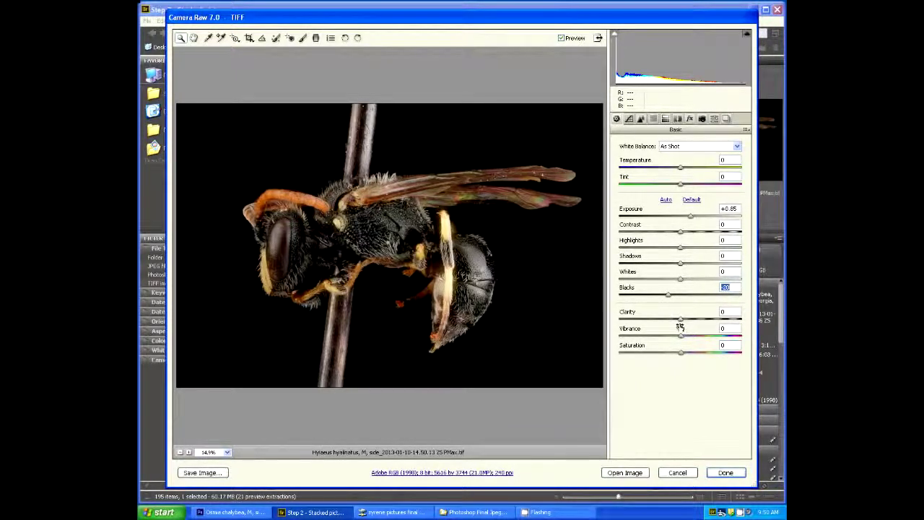
left_click_drag(682, 319, 697, 318)
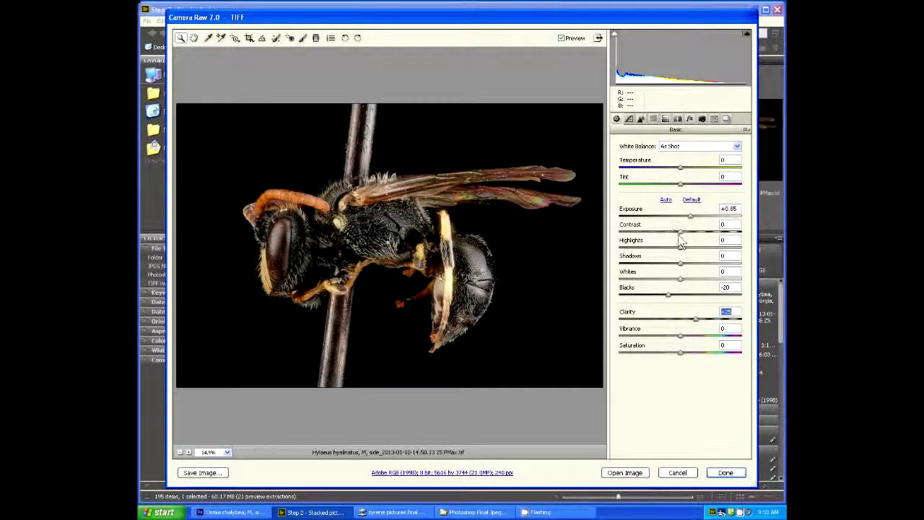
mouse_move(679, 234)
left_mouse_down()
mouse_move(691, 233)
mouse_move(657, 231)
mouse_move(691, 232)
left_mouse_up()
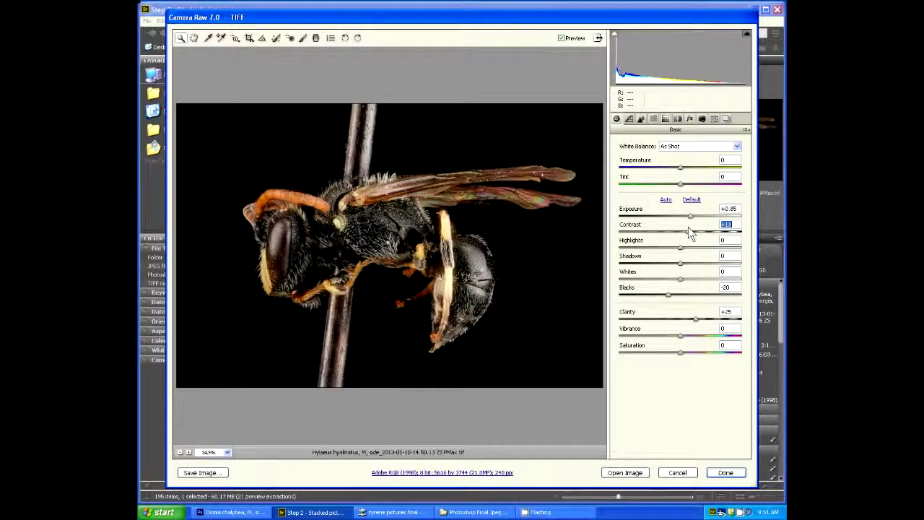
Step: Set vibrance to +23 and saturation to +2, and open the adjusted image in Photoshop
left_click(680, 338)
mouse_move(679, 338)
left_mouse_down()
mouse_move(698, 337)
mouse_move(682, 352)
left_mouse_up()
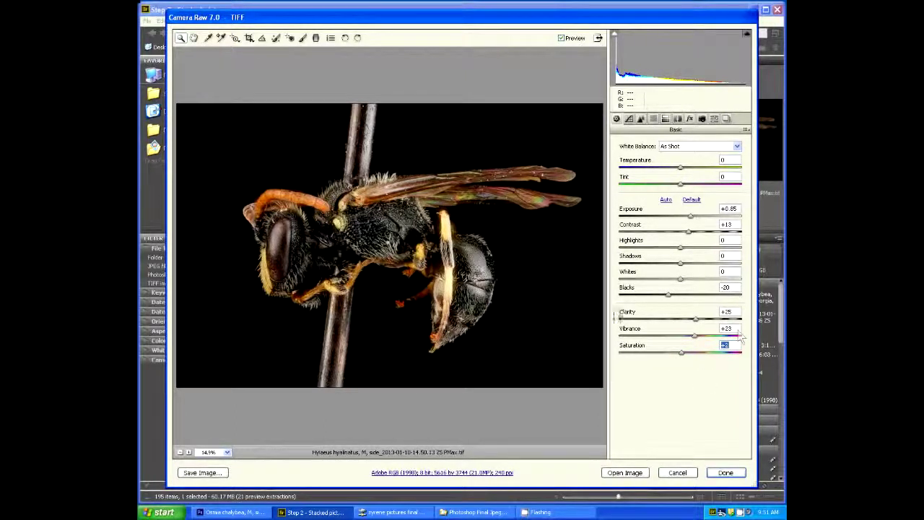
left_click(625, 473)
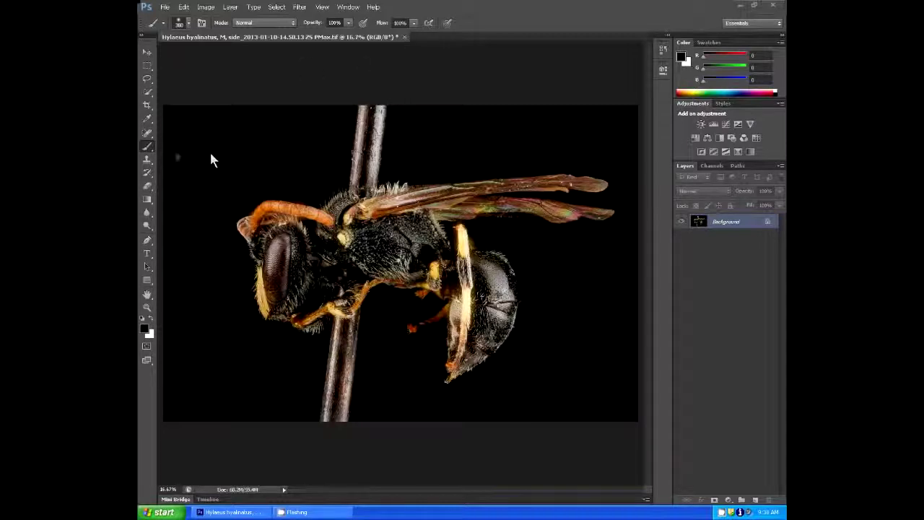
Step: Paint black over the pin above and below the bee with a large soft brush
left_click(242, 142)
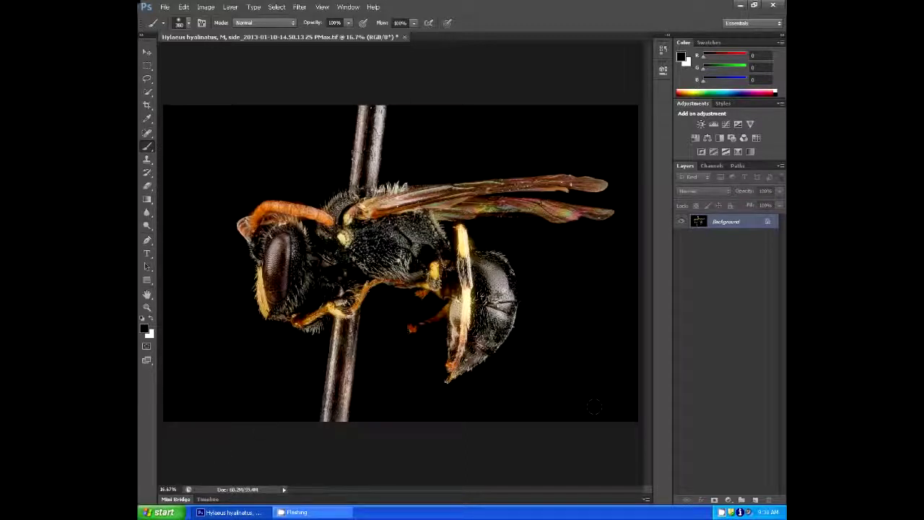
mouse_move(337, 124)
left_mouse_down()
mouse_move(334, 156)
mouse_move(367, 159)
mouse_move(355, 169)
mouse_move(361, 189)
left_mouse_up()
mouse_move(339, 322)
left_mouse_down()
mouse_move(330, 413)
mouse_move(303, 423)
left_mouse_up()
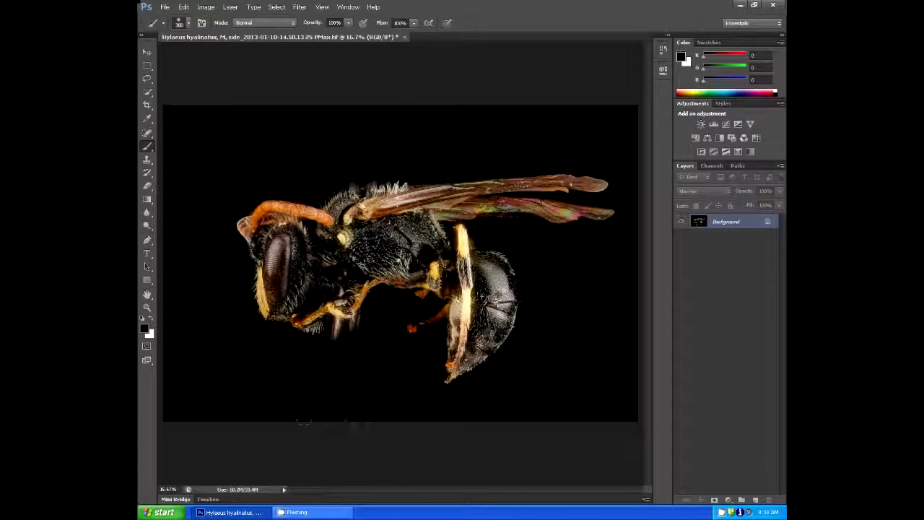
left_click_drag(350, 330, 339, 330)
Step: Paint out the pin remnants along the lower edge of the leg in black with a 35 px soft brush
key("z")
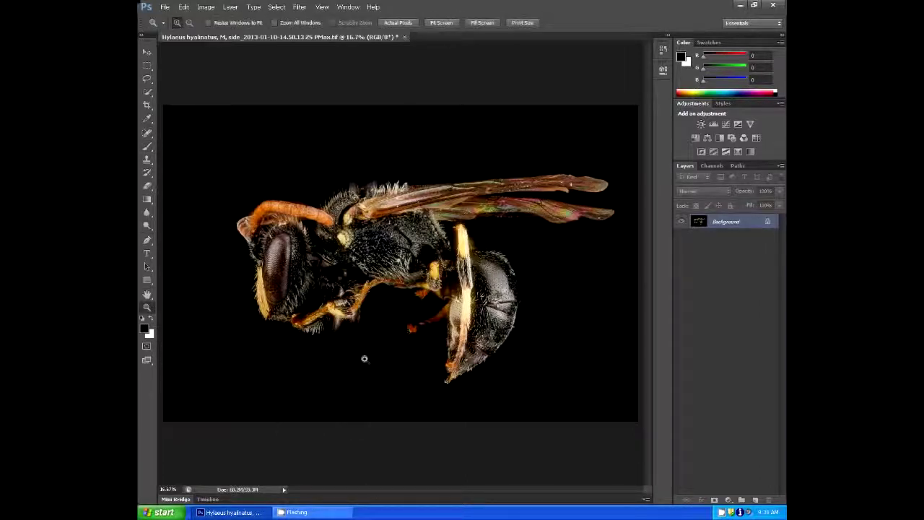
left_click_drag(342, 327, 356, 329)
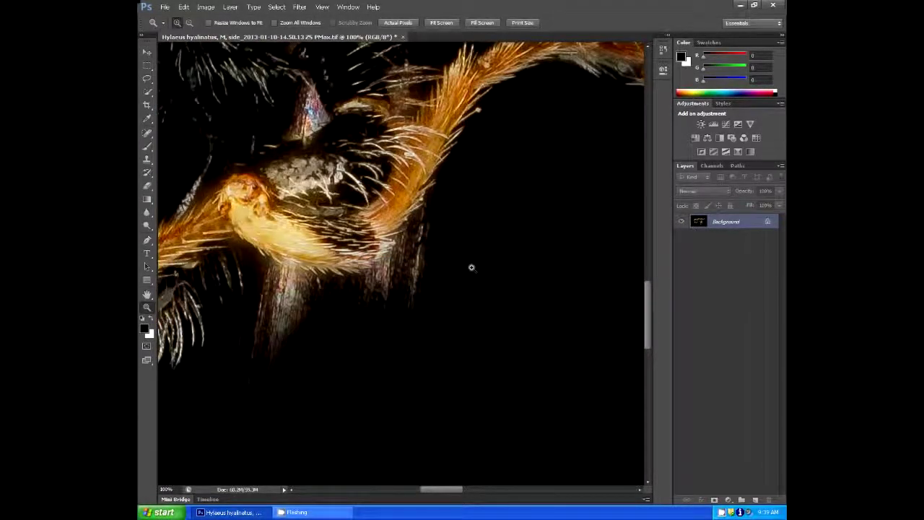
key("b")
right_click(514, 293)
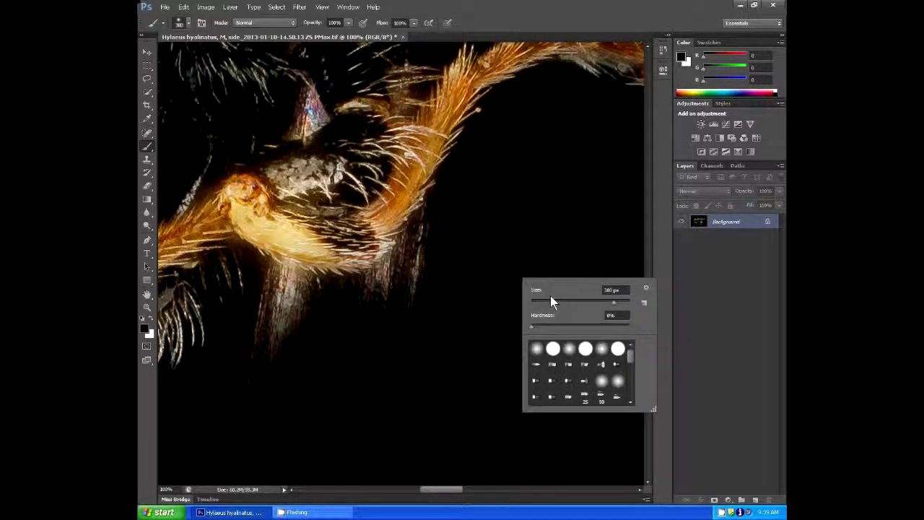
key("Return")
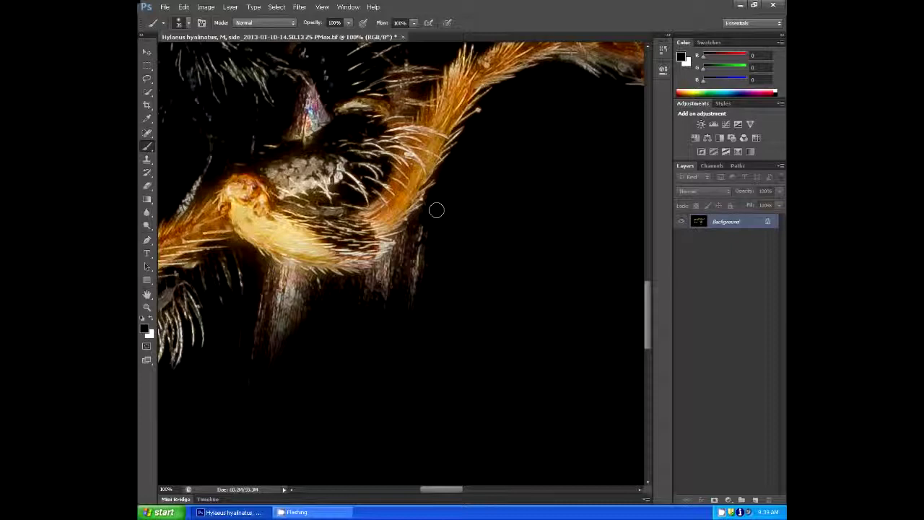
mouse_move(422, 215)
left_mouse_down()
mouse_move(419, 239)
mouse_move(403, 241)
mouse_move(415, 254)
mouse_move(399, 255)
mouse_move(347, 284)
left_mouse_up()
right_click(491, 250)
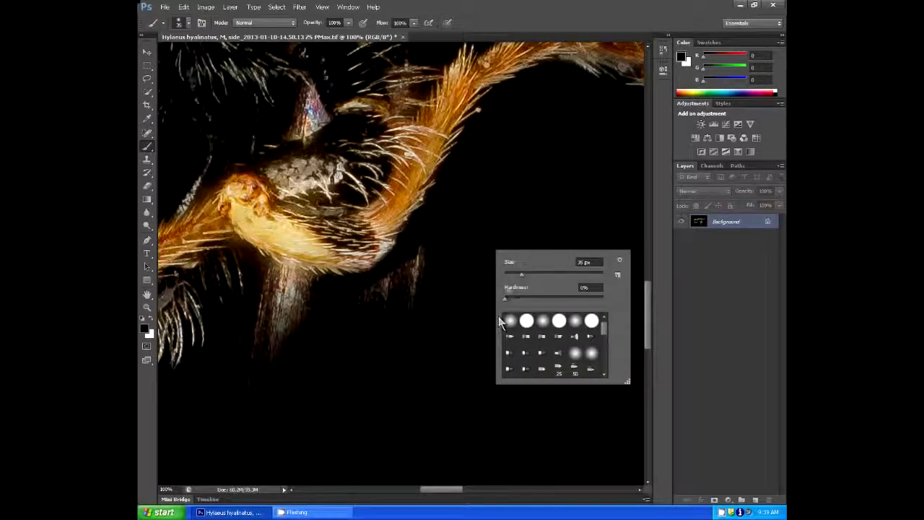
left_click(458, 236)
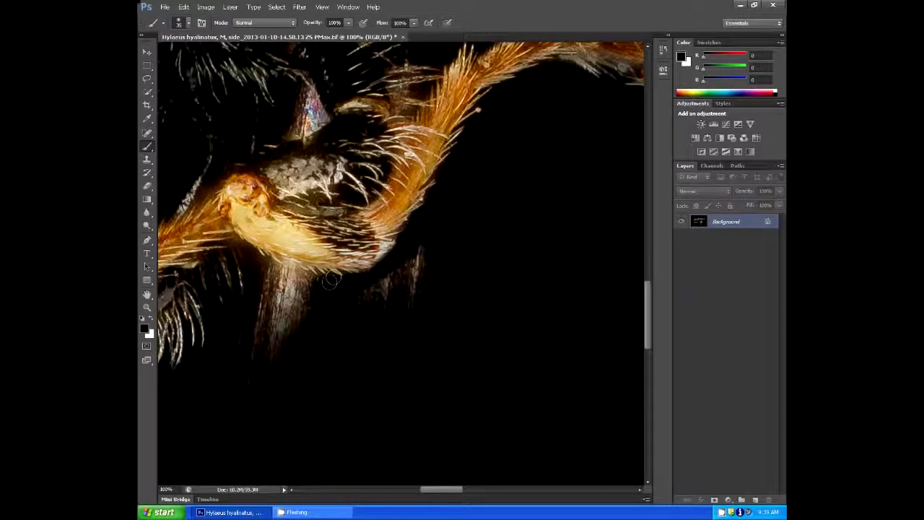
mouse_move(326, 280)
left_mouse_down()
mouse_move(255, 263)
mouse_move(265, 280)
mouse_move(259, 272)
mouse_move(250, 292)
mouse_move(315, 339)
left_mouse_up()
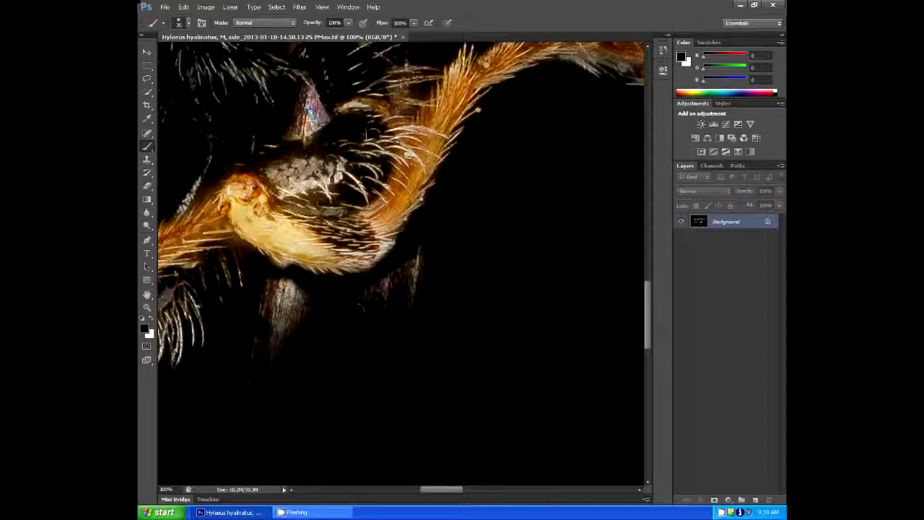
Step: Enlarge the brush and paint black over the remaining pin patches below the leg
right_click(509, 261)
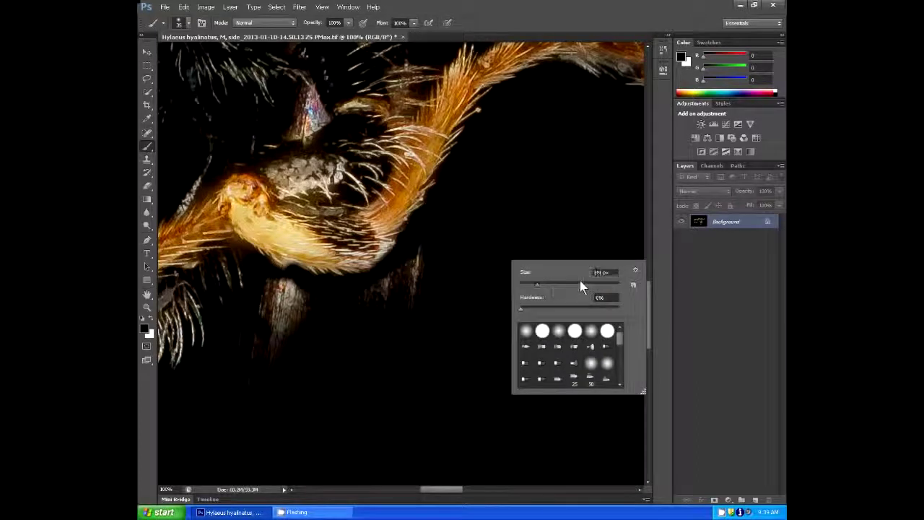
key("Return")
mouse_move(415, 271)
left_mouse_down()
mouse_move(390, 285)
mouse_move(370, 266)
left_mouse_up()
mouse_move(296, 300)
left_mouse_down()
mouse_move(288, 332)
mouse_move(278, 289)
mouse_move(274, 339)
left_mouse_up()
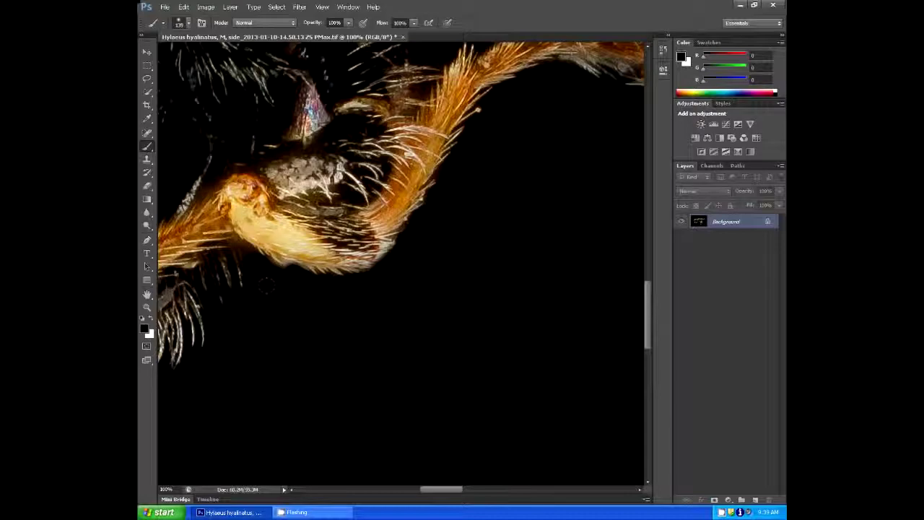
Step: Paint black over the pin remnants sticking up above the hairs on the bee's back
scroll(463, 346, "up", 2)
left_click_drag(652, 321, 652, 203)
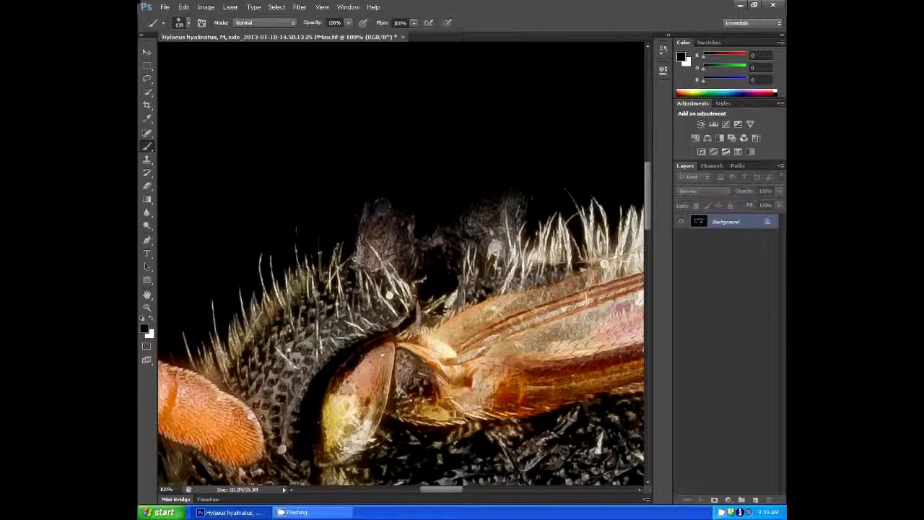
scroll(424, 115, "up", 2)
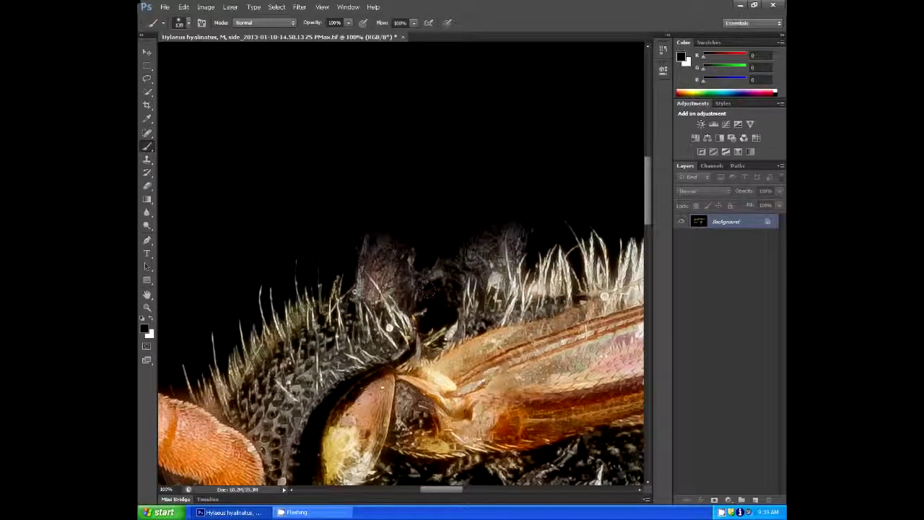
mouse_move(365, 271)
left_mouse_down()
mouse_move(516, 242)
mouse_move(387, 293)
mouse_move(365, 213)
left_mouse_up()
right_click(384, 147)
left_click(267, 167)
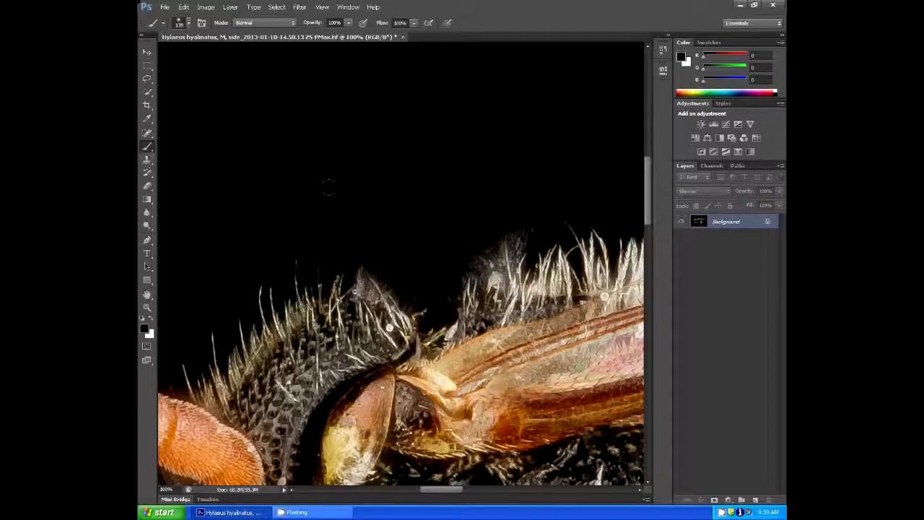
Step: Clone neighbouring hairs over the gap and pin remnants on the bee's back with the Clone Stamp tool
key("s")
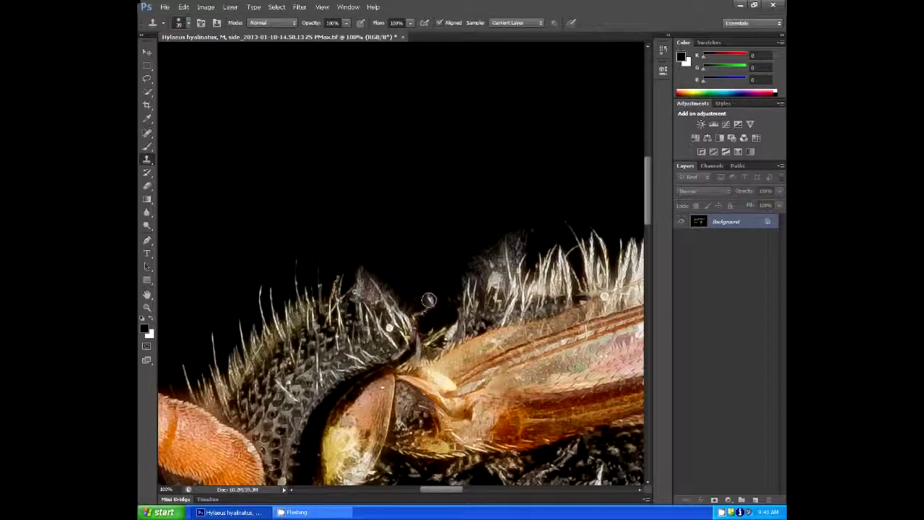
mouse_move(430, 299)
left_mouse_down()
mouse_move(418, 309)
mouse_move(390, 275)
mouse_move(381, 283)
mouse_move(372, 271)
mouse_move(426, 255)
mouse_move(393, 233)
mouse_move(441, 297)
mouse_move(488, 302)
mouse_move(506, 293)
mouse_move(472, 299)
left_mouse_up()
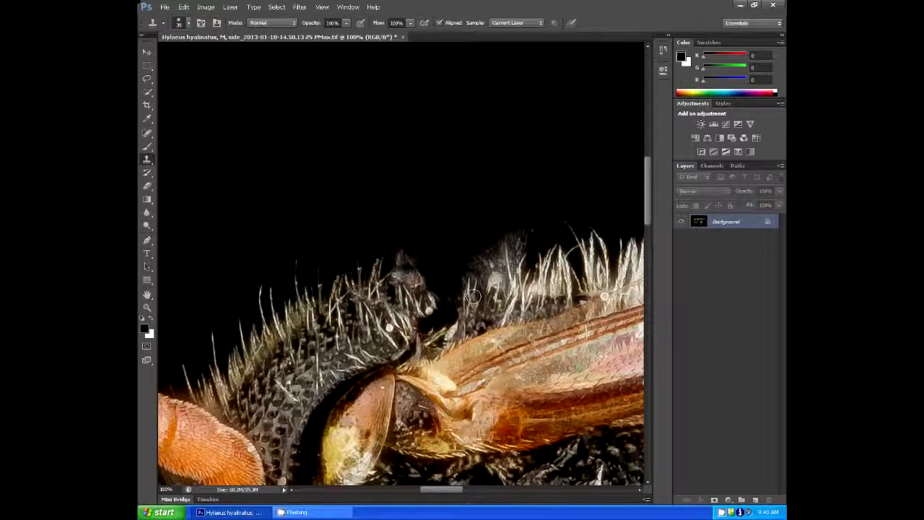
mouse_move(472, 296)
left_mouse_down()
mouse_move(437, 304)
mouse_move(443, 312)
mouse_move(430, 323)
mouse_move(462, 311)
mouse_move(430, 318)
mouse_move(477, 246)
mouse_move(425, 266)
mouse_move(430, 245)
left_mouse_up()
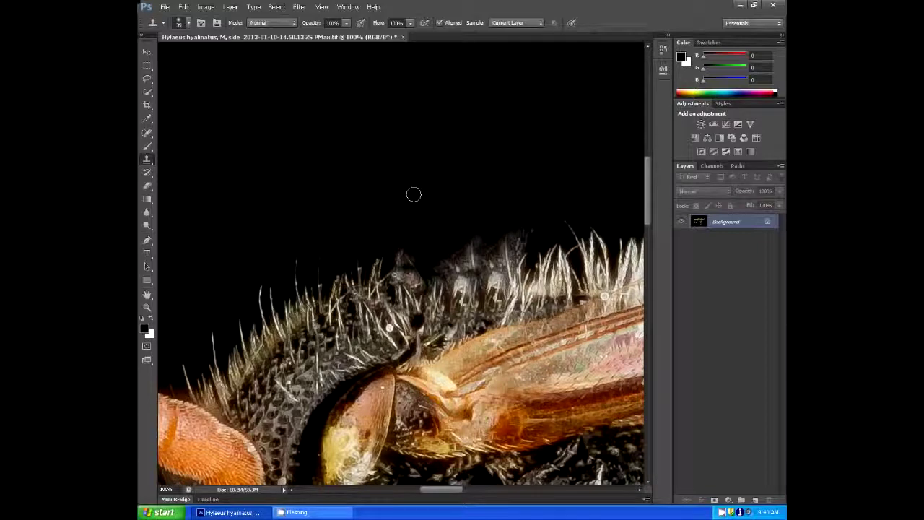
Step: Paint away the stray cloned patch around the hairs at the gap's head side with a 14 px black brush
key("z")
left_click(446, 248)
left_click(447, 248)
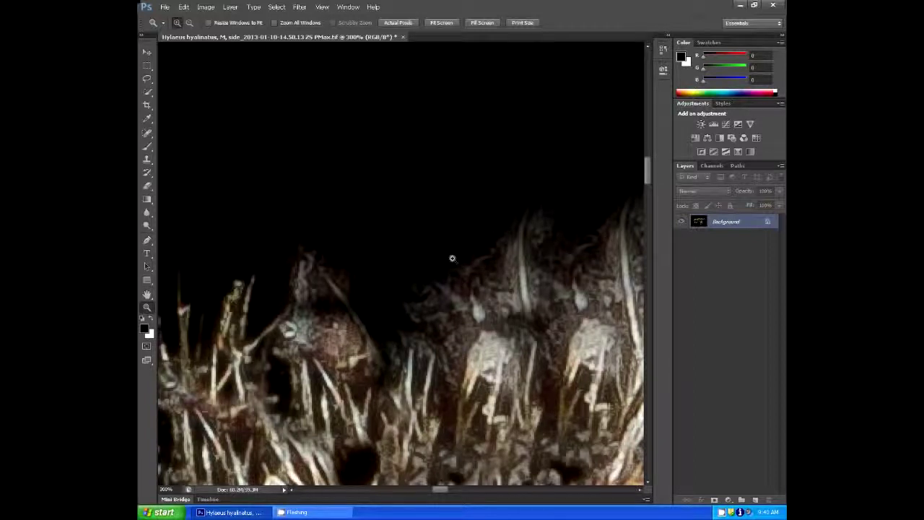
key("b")
right_click(452, 258)
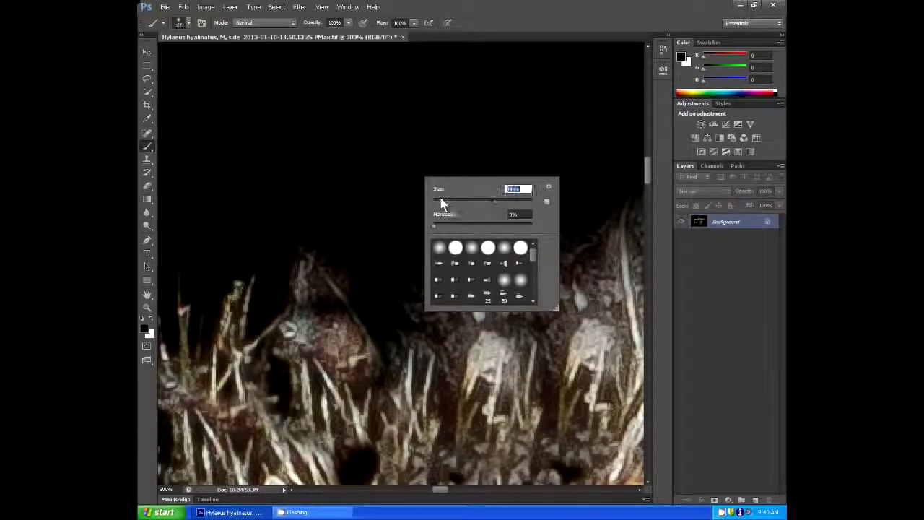
left_click(383, 246)
left_click_drag(362, 290, 323, 256)
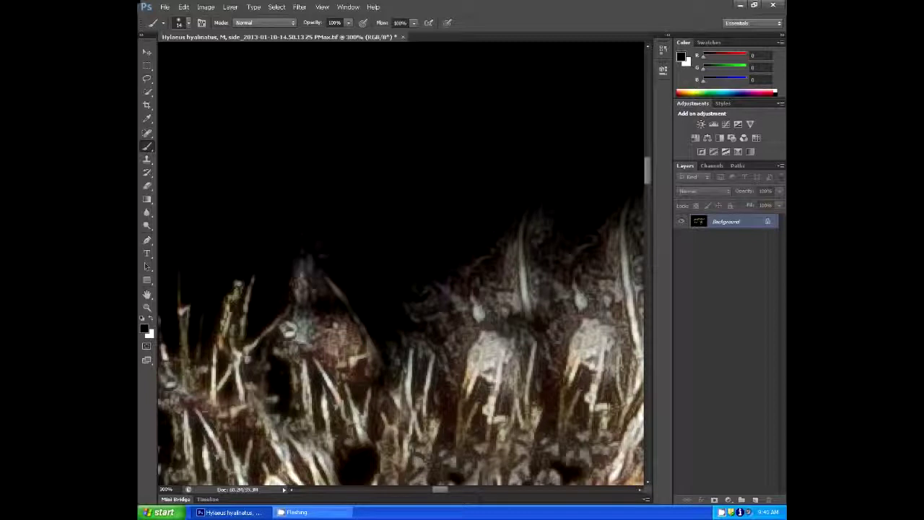
mouse_move(307, 300)
left_mouse_down()
mouse_move(343, 343)
mouse_move(309, 264)
mouse_move(312, 276)
mouse_move(291, 284)
mouse_move(303, 330)
mouse_move(300, 290)
mouse_move(295, 317)
mouse_move(289, 260)
mouse_move(296, 270)
mouse_move(312, 234)
left_mouse_up()
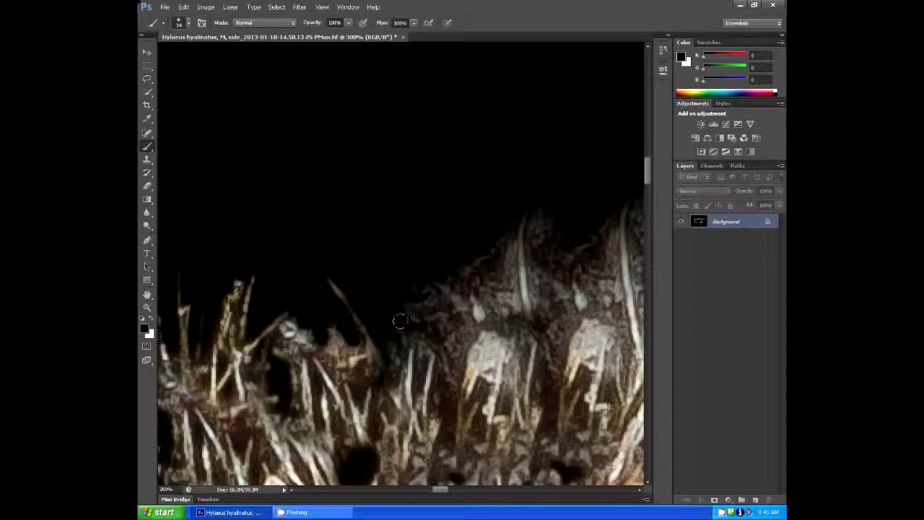
Step: Paint black between and above the hairs nearer the wing, leaving the individual hairs standing out
mouse_move(429, 295)
left_mouse_down()
mouse_move(455, 316)
mouse_move(448, 313)
mouse_move(458, 354)
mouse_move(404, 302)
mouse_move(420, 351)
mouse_move(423, 315)
mouse_move(394, 350)
mouse_move(394, 319)
mouse_move(388, 332)
mouse_move(439, 329)
mouse_move(418, 308)
mouse_move(509, 288)
mouse_move(503, 219)
mouse_move(508, 290)
mouse_move(518, 208)
mouse_move(502, 218)
mouse_move(499, 270)
mouse_move(494, 242)
mouse_move(486, 268)
mouse_move(455, 289)
mouse_move(436, 258)
mouse_move(460, 279)
mouse_move(523, 239)
mouse_move(544, 278)
mouse_move(534, 290)
mouse_move(533, 225)
mouse_move(557, 215)
left_mouse_up()
mouse_move(542, 268)
left_mouse_down()
mouse_move(543, 279)
mouse_move(566, 241)
left_mouse_up()
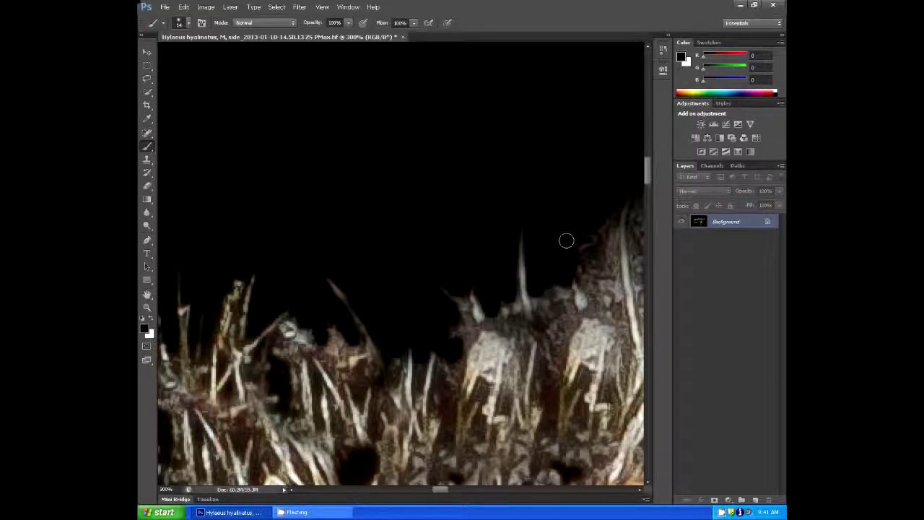
left_click_drag(611, 294, 614, 190)
mouse_move(608, 249)
left_mouse_down()
mouse_move(592, 236)
mouse_move(596, 296)
mouse_move(613, 290)
mouse_move(617, 263)
left_mouse_up()
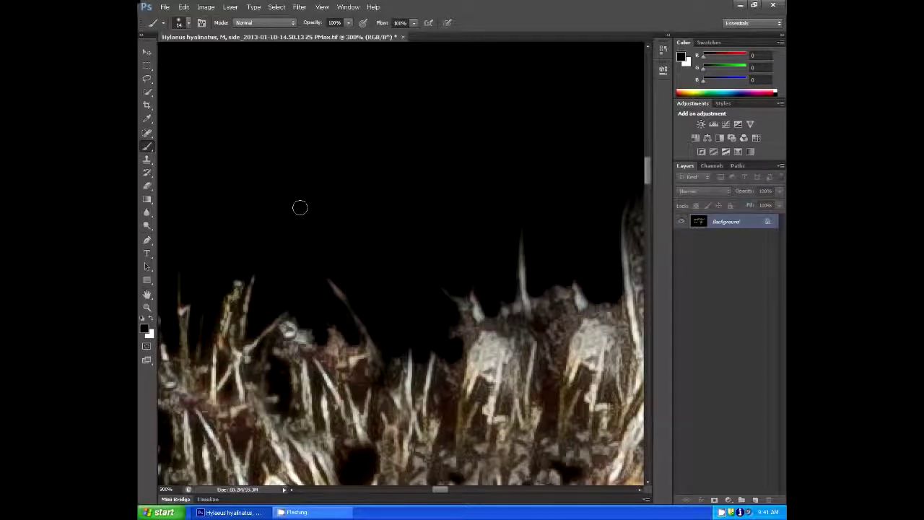
Step: Remove the dust specks on the bee's head and front leg tip with the content-aware Spot Healing Brush
key("z")
right_click(388, 237)
left_click(411, 237)
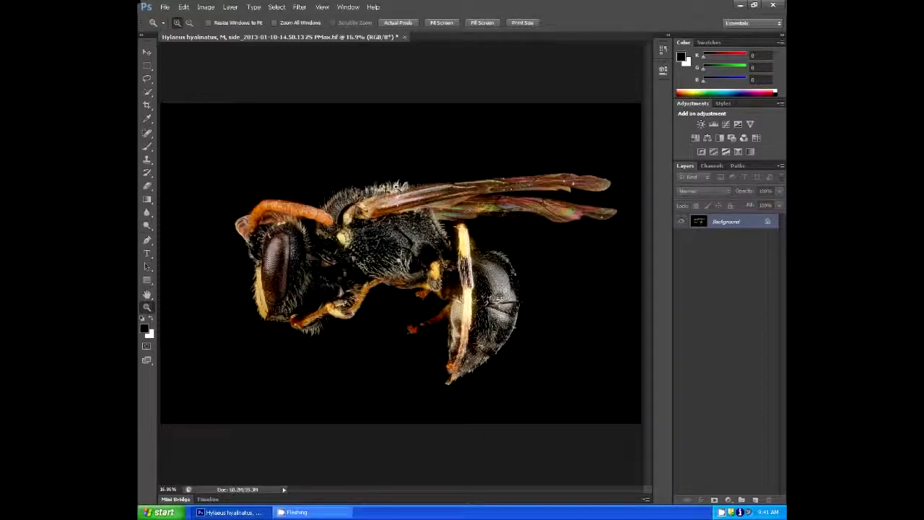
left_click_drag(256, 274, 256, 275)
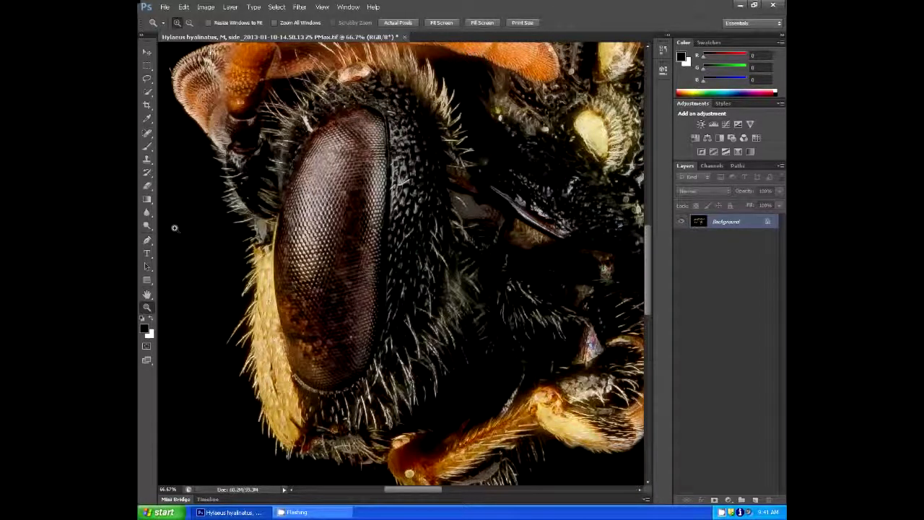
key("j")
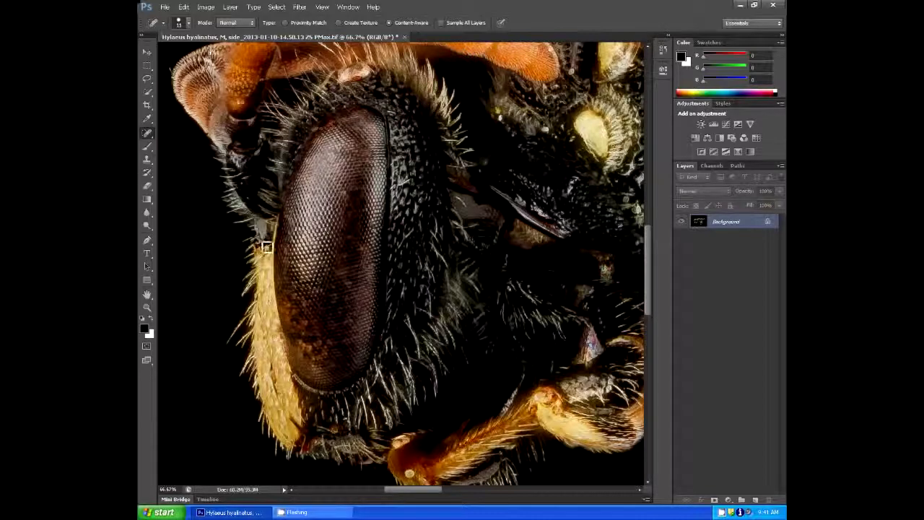
scroll(431, 373, "down", 5)
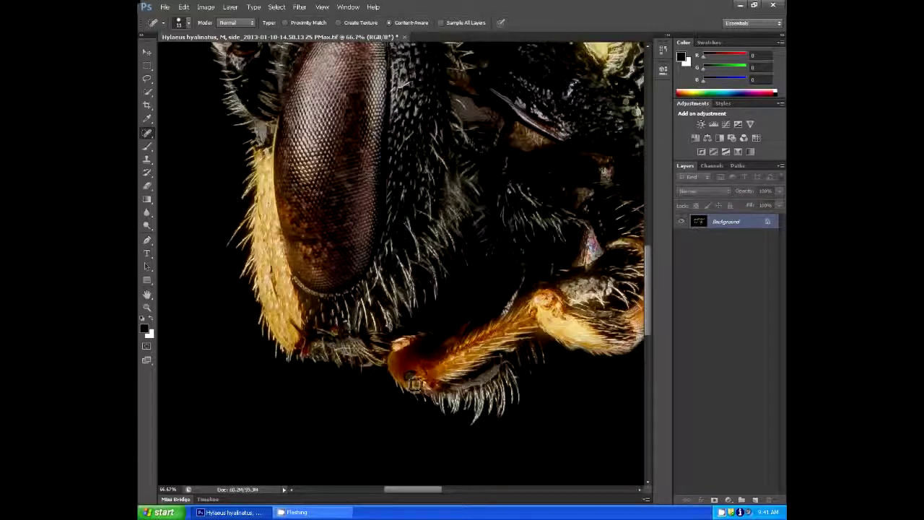
scroll(540, 337, "down", 1)
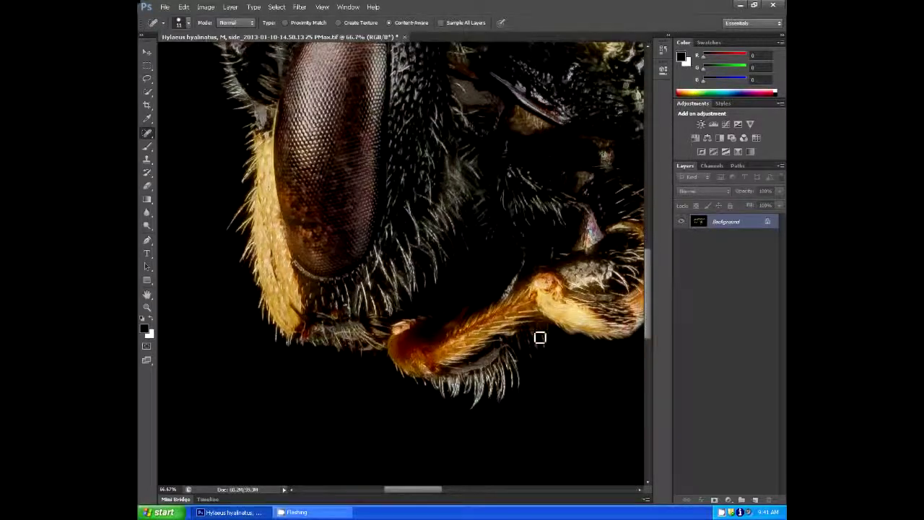
Step: Heal the bright speck among the pale hairs on the side of the thorax
left_click_drag(427, 493, 462, 494)
scroll(508, 345, "up", 5)
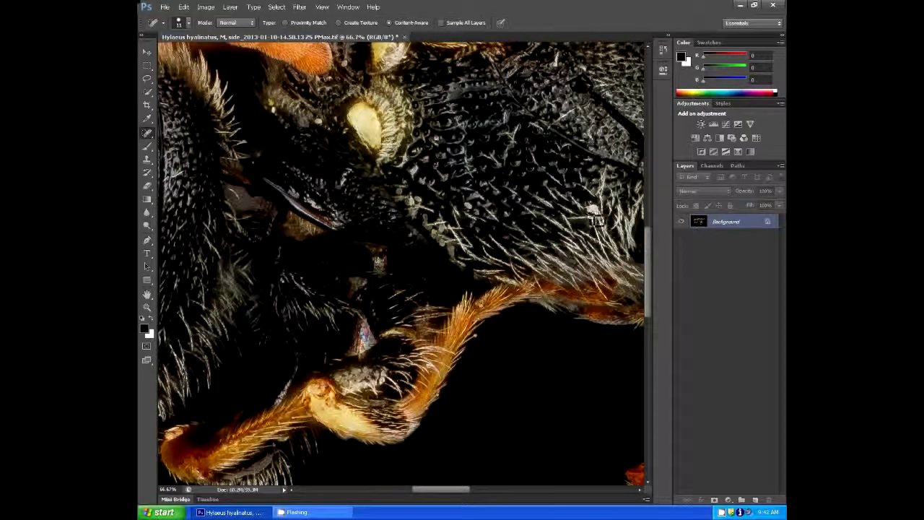
left_click(593, 210)
Step: Inspect the bee's back, wings and abdomen up close for remaining dust specks, and view the whole image again
scroll(601, 219, "up", 6)
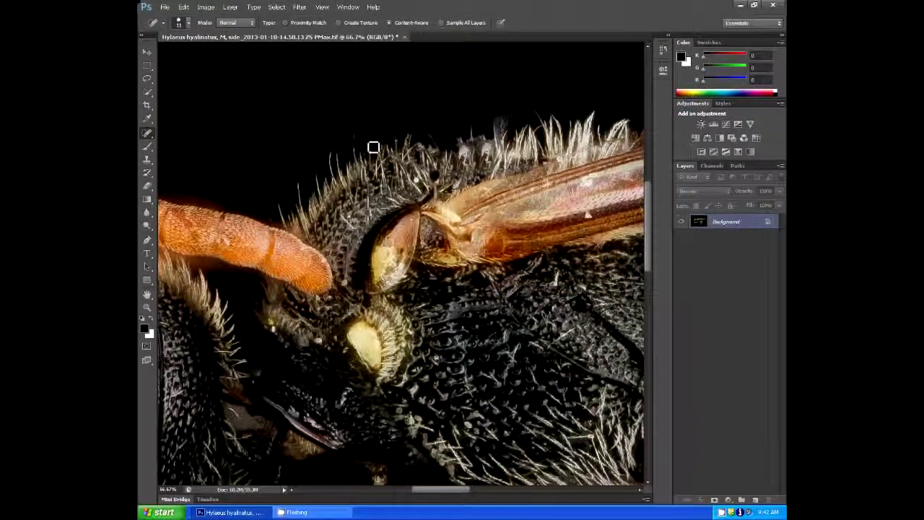
left_click_drag(429, 497, 499, 496)
scroll(445, 289, "down", 2)
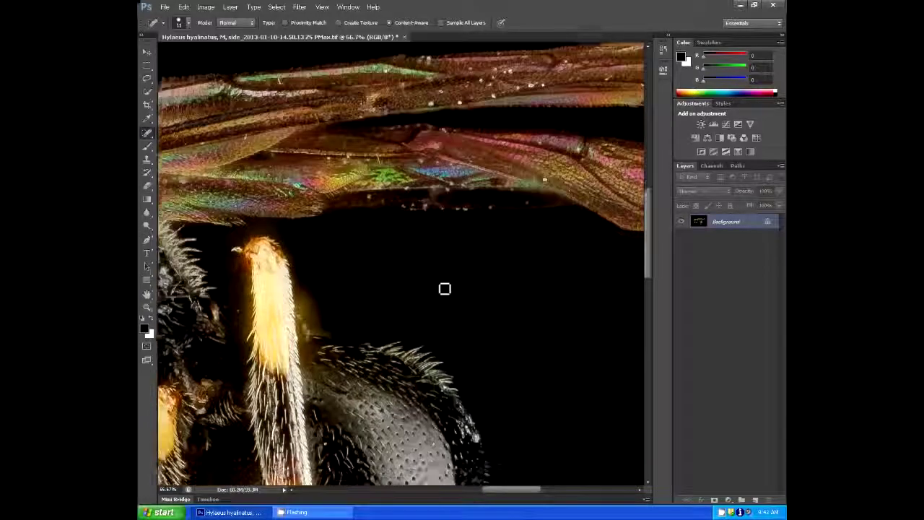
scroll(445, 288, "down", 7)
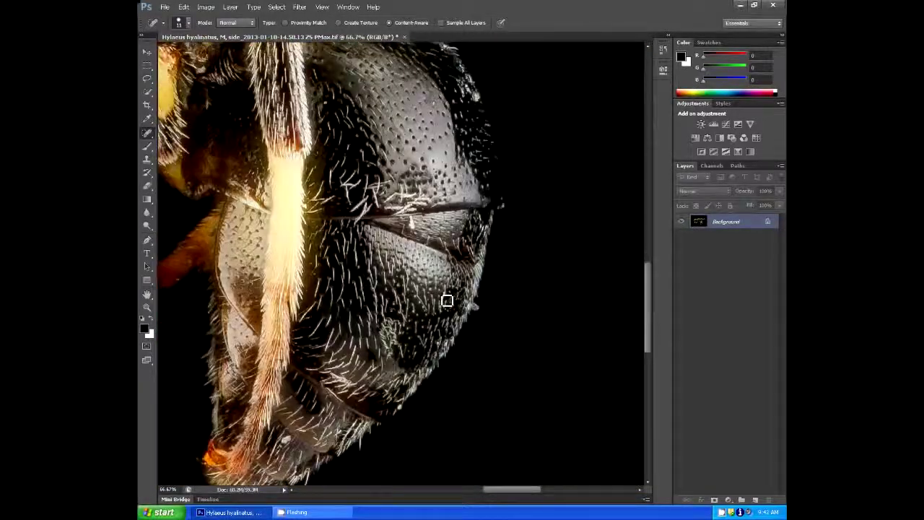
scroll(448, 300, "down", 4)
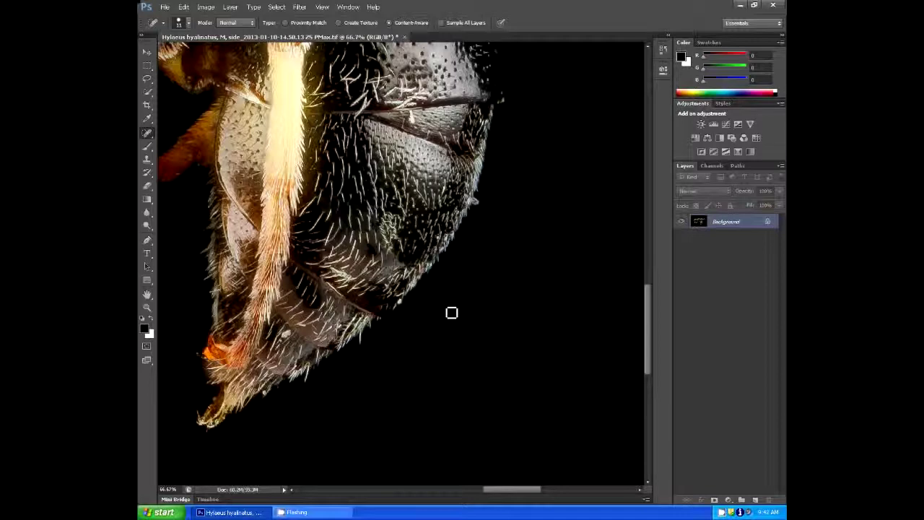
key("z")
right_click(451, 312)
left_click(462, 313)
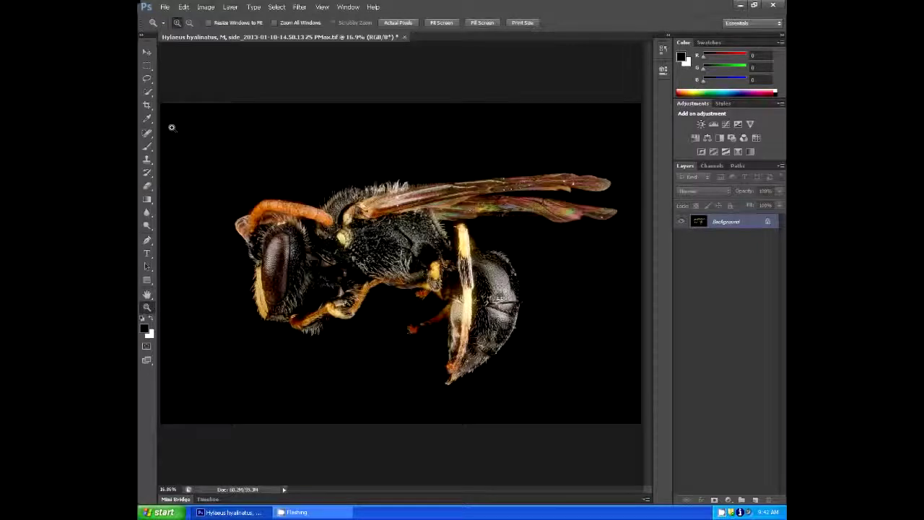
Step: Crop the image with an unconstrained ratio to trim the excess black margins evenly around the bee
key("c")
left_click_drag(165, 106, 186, 127)
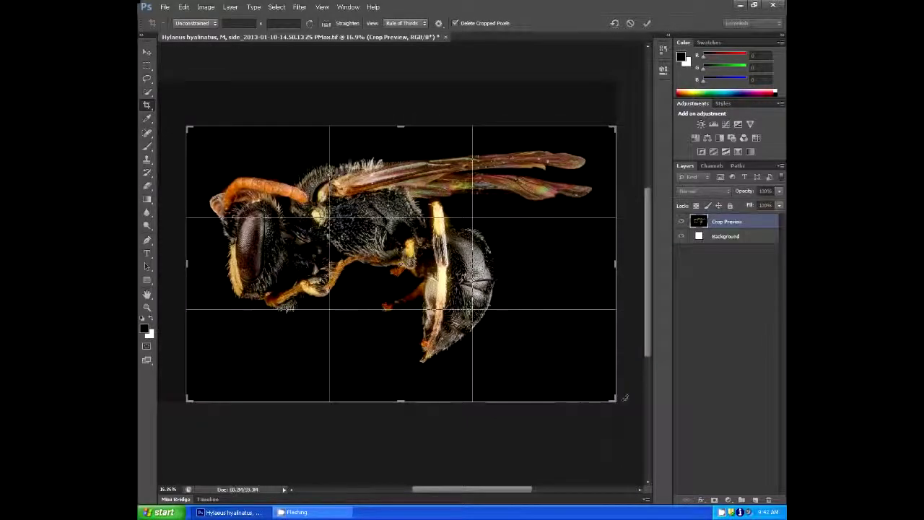
left_click_drag(616, 401, 614, 386)
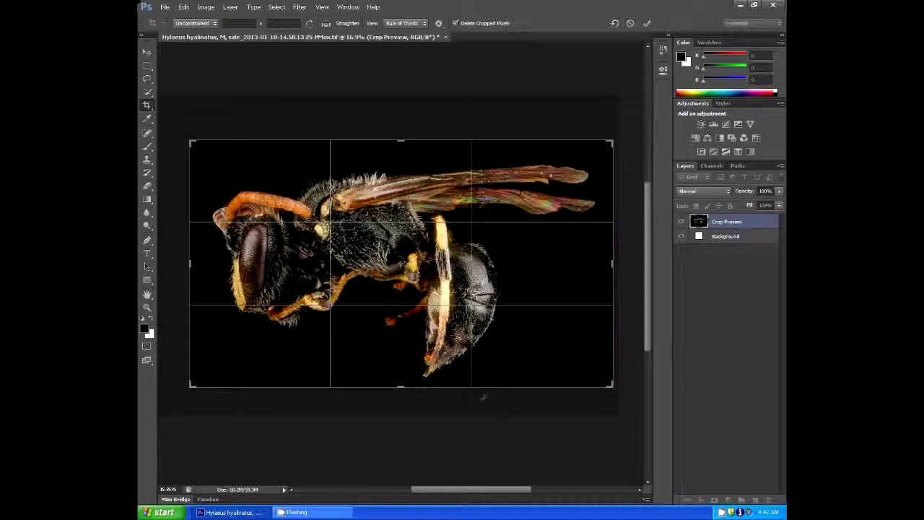
mouse_move(402, 384)
left_mouse_down()
mouse_move(405, 373)
mouse_move(401, 387)
left_mouse_up()
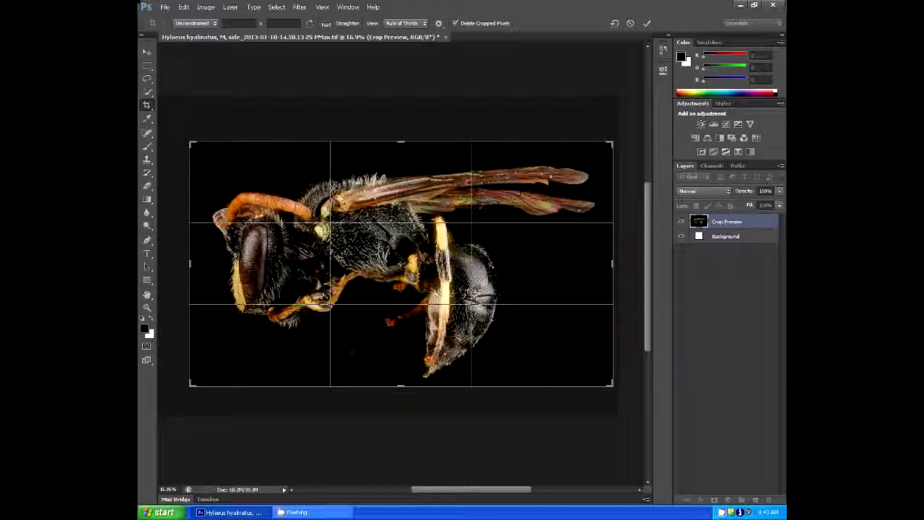
right_click(354, 328)
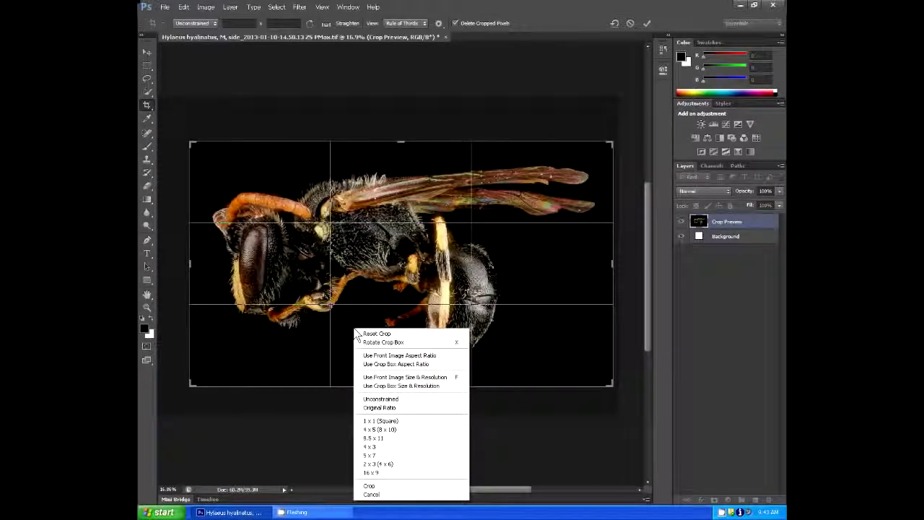
left_click(372, 486)
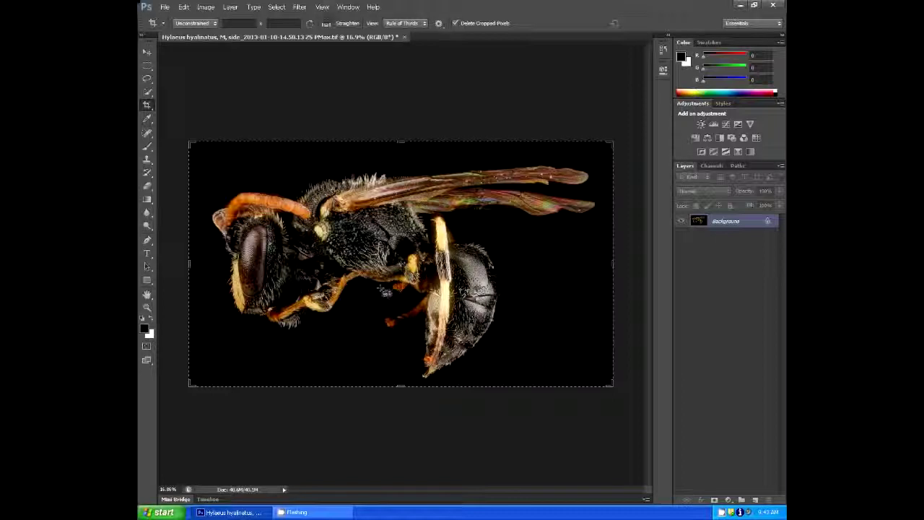
Step: Bring up the Save As options for a JPEG in the Step 2 - Stacked pictures folder and cancel without saving
key("ctrl+shift+s")
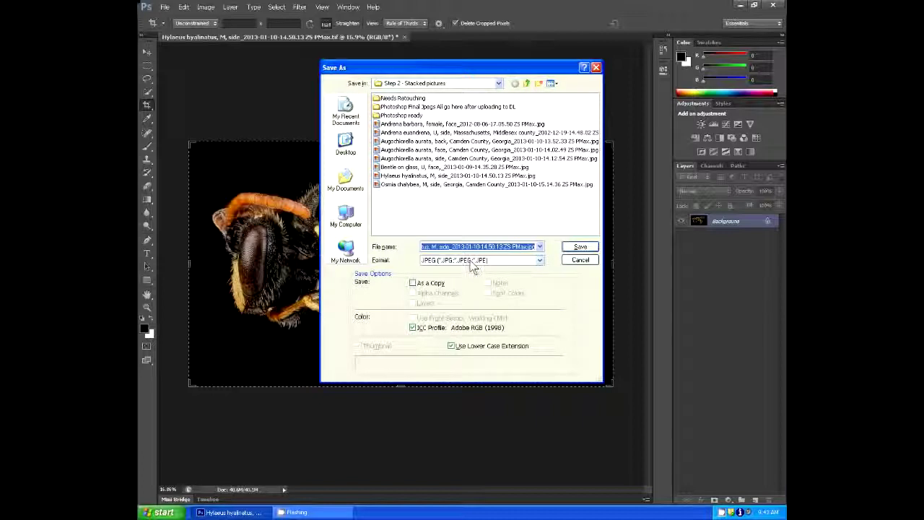
left_click(581, 262)
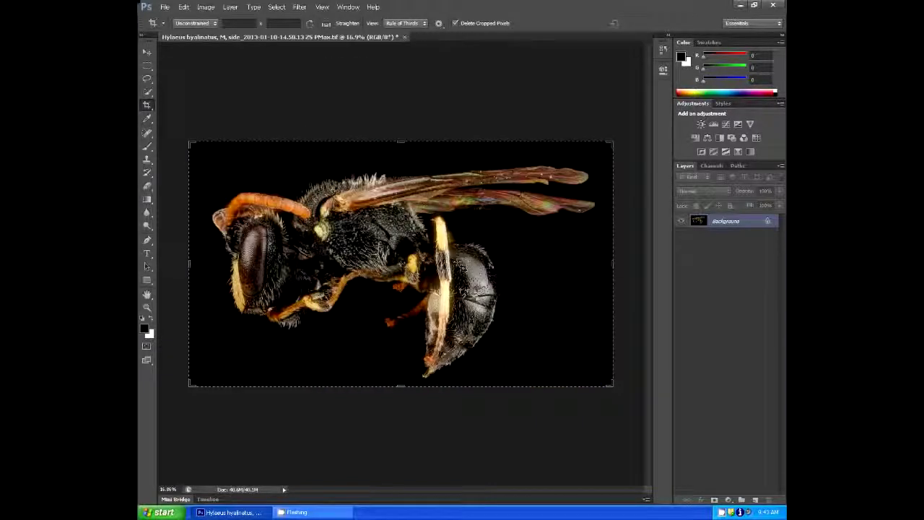